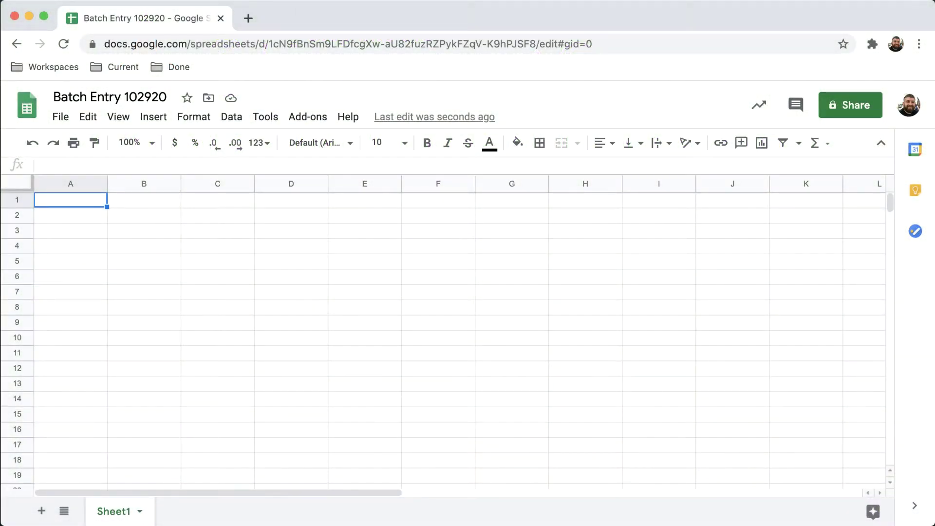
Step: Enable the Bloomerang add-on for the Batch Entry 102920 spreadsheet and dismiss the Enabled! confirmation
click(308, 117)
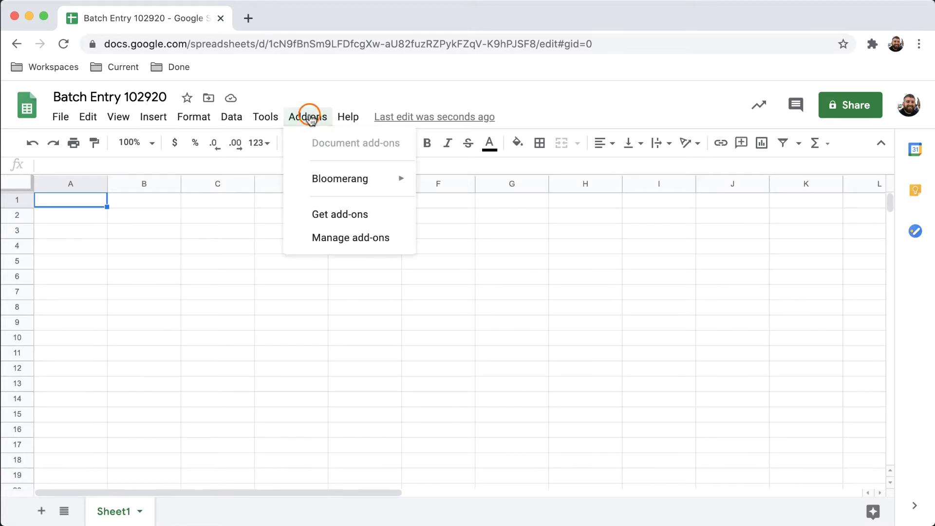
mouse_move(303, 188)
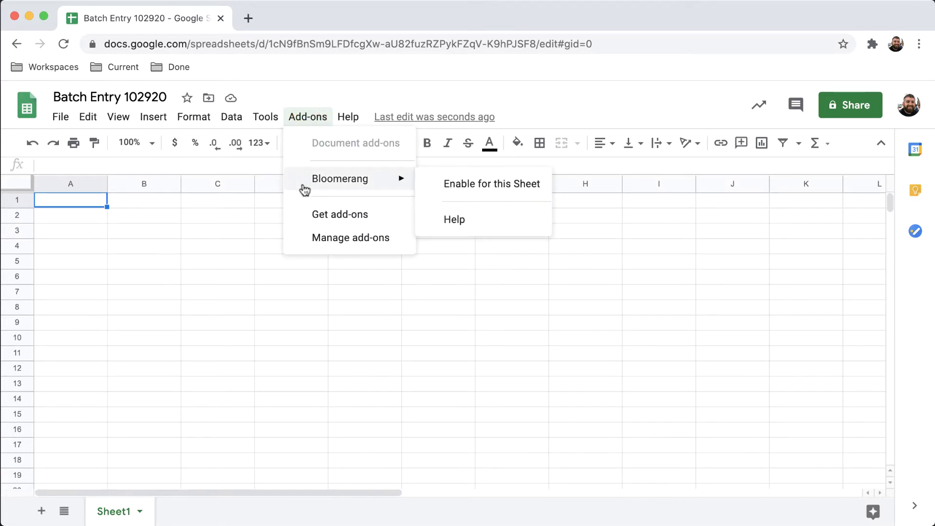
click(425, 191)
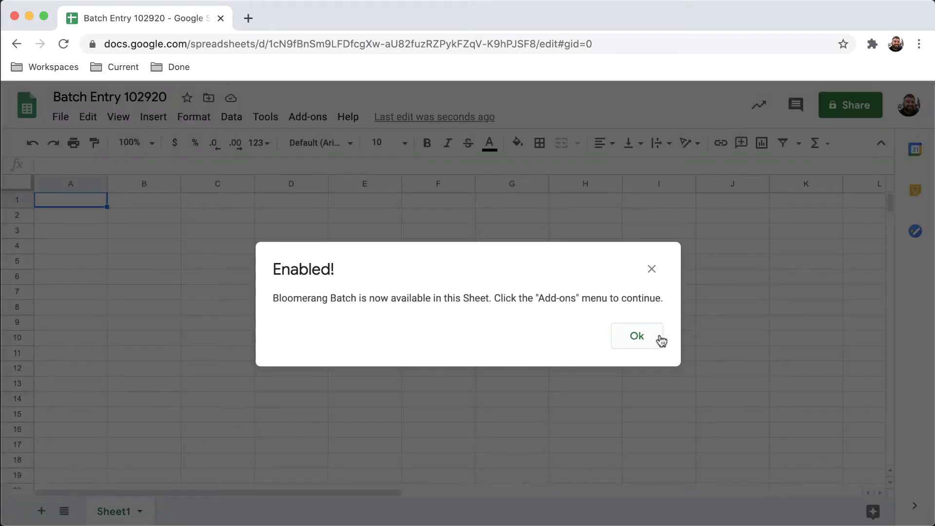
click(636, 336)
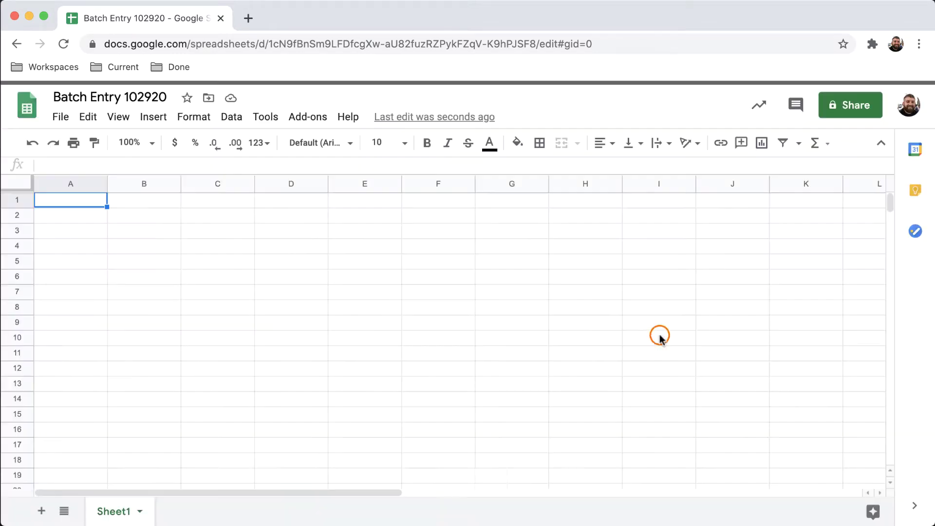
Step: Open the Bloomerang Batch sidebar and build a Transactions input sheet
click(299, 117)
mouse_move(301, 182)
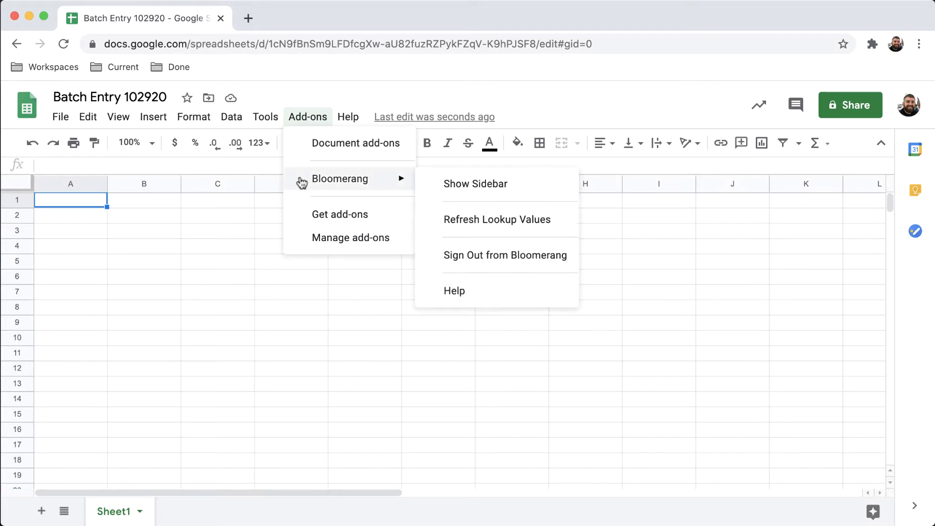
click(541, 183)
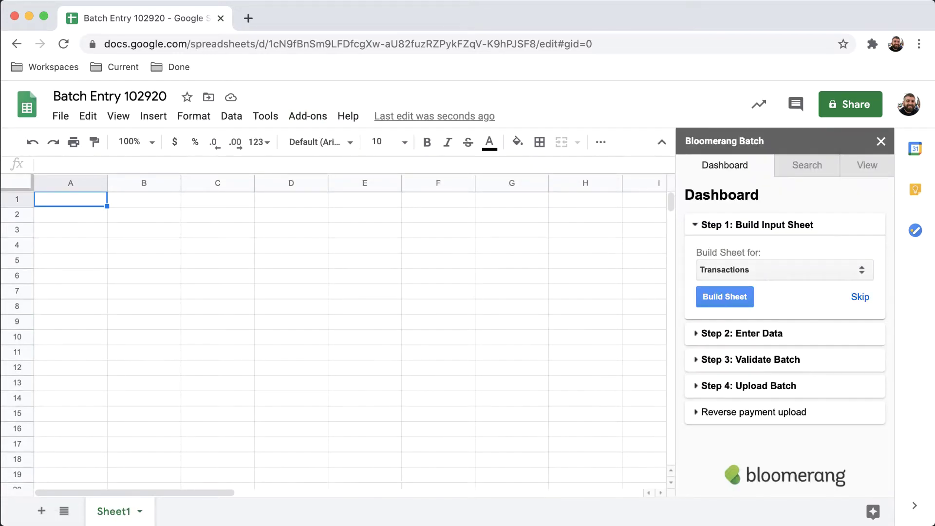
click(828, 270)
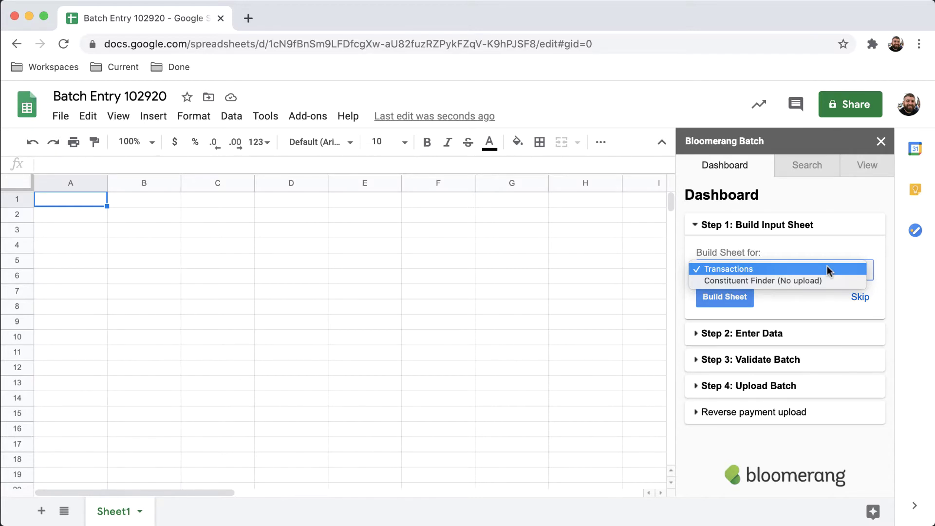
click(827, 267)
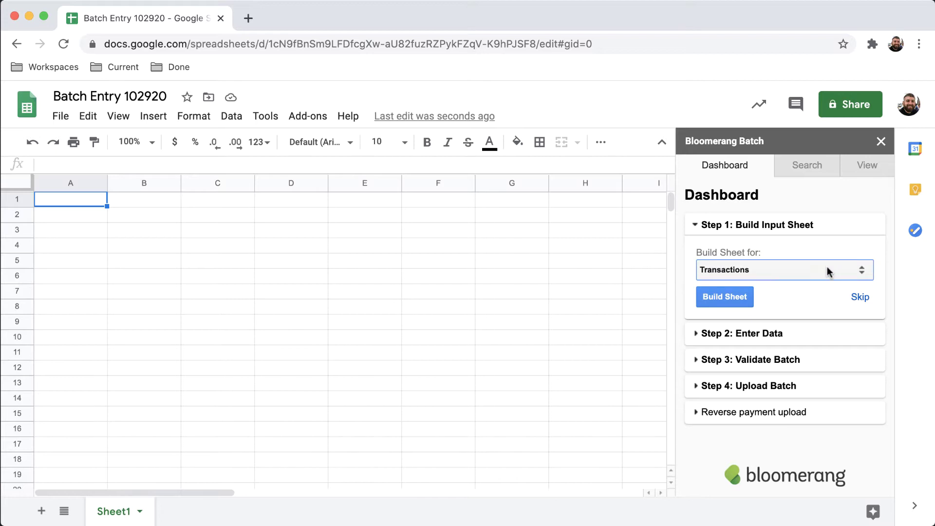
click(747, 302)
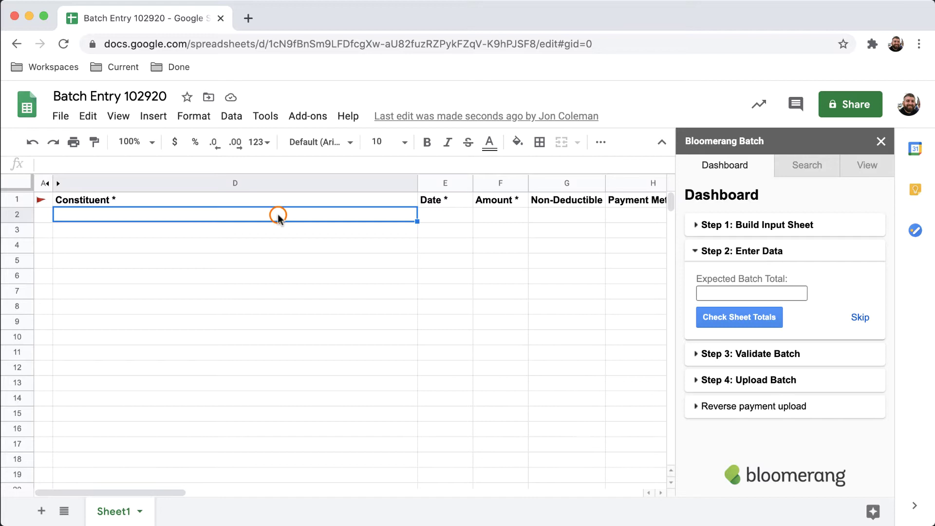
Step: Enter the first donor's name in D2 and link the first matching Bloomerang constituent to row 2
text(Peter P)
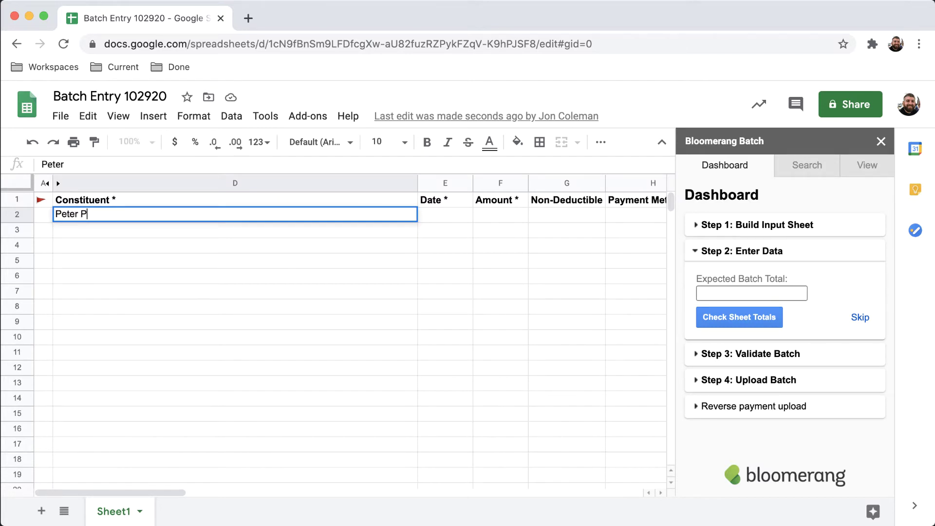
text(arker)
key(Return)
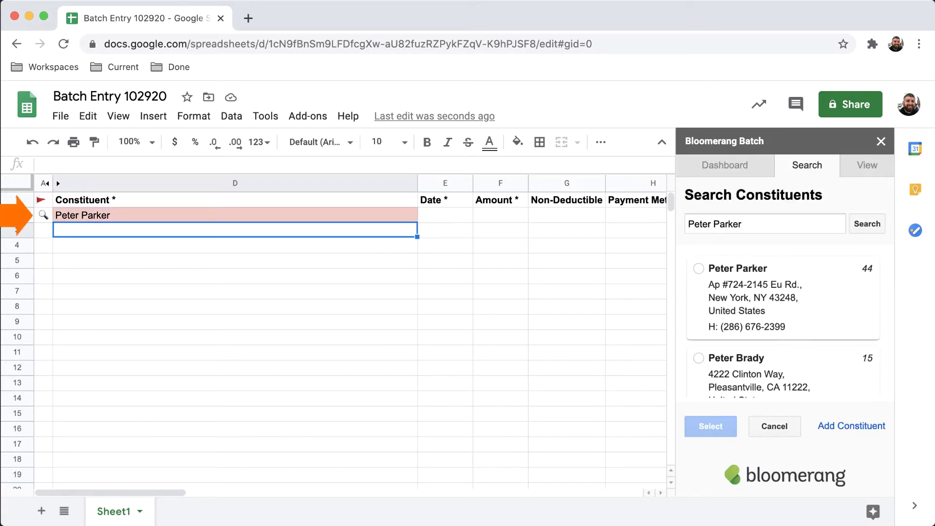
click(698, 270)
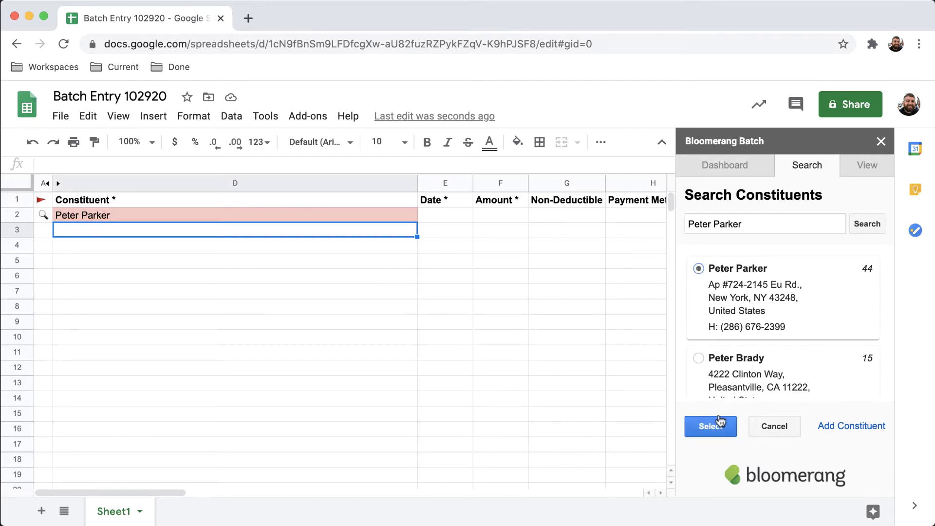
click(720, 429)
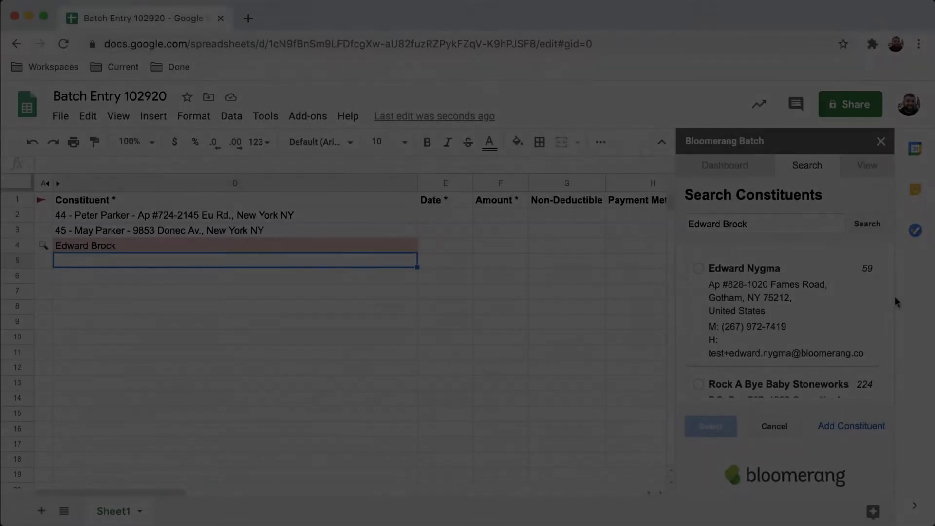
Step: Add the unmatched donor as a new Bloomerang constituent with their e-mail address
drag(891, 296, 893, 338)
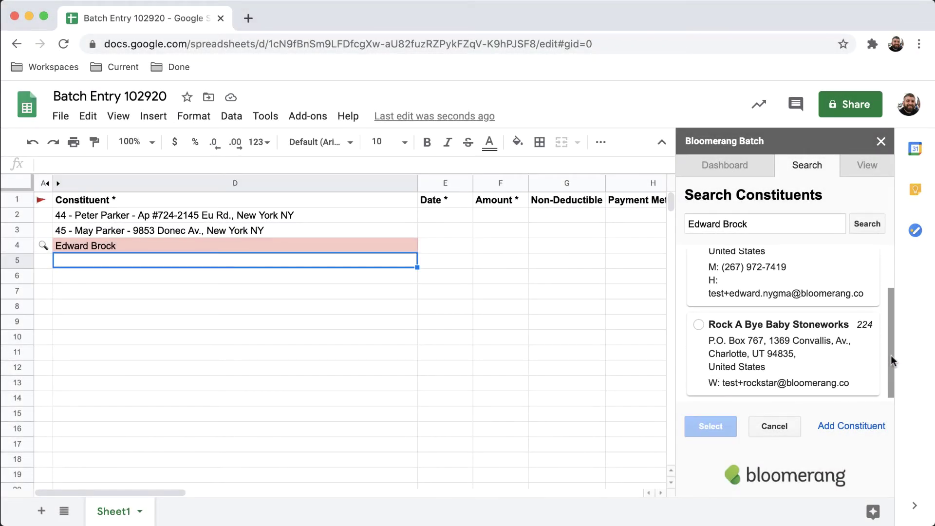
click(865, 429)
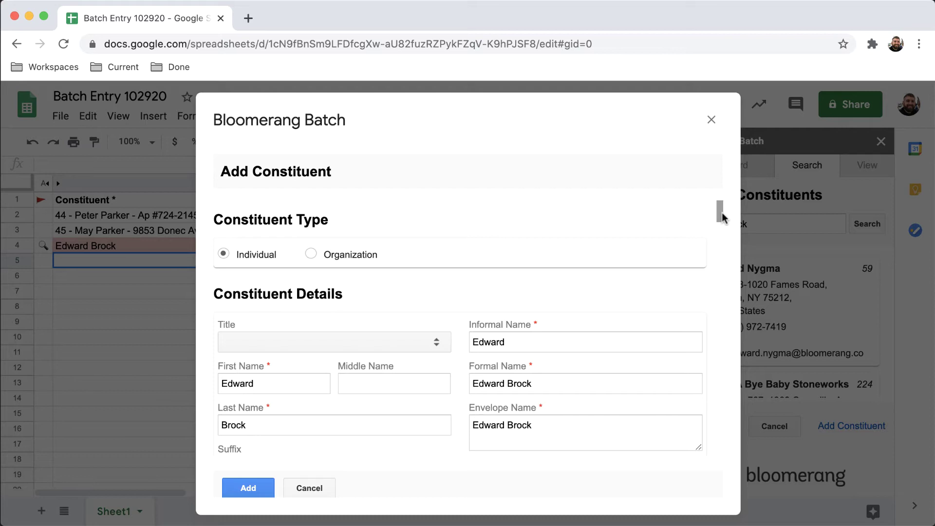
drag(720, 212, 721, 251)
click(672, 266)
text(edward@example.com)
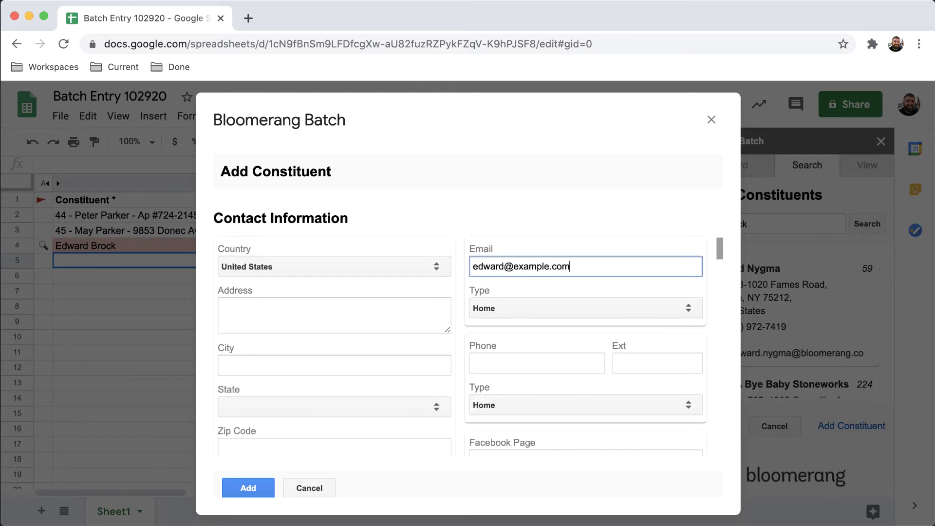
click(249, 493)
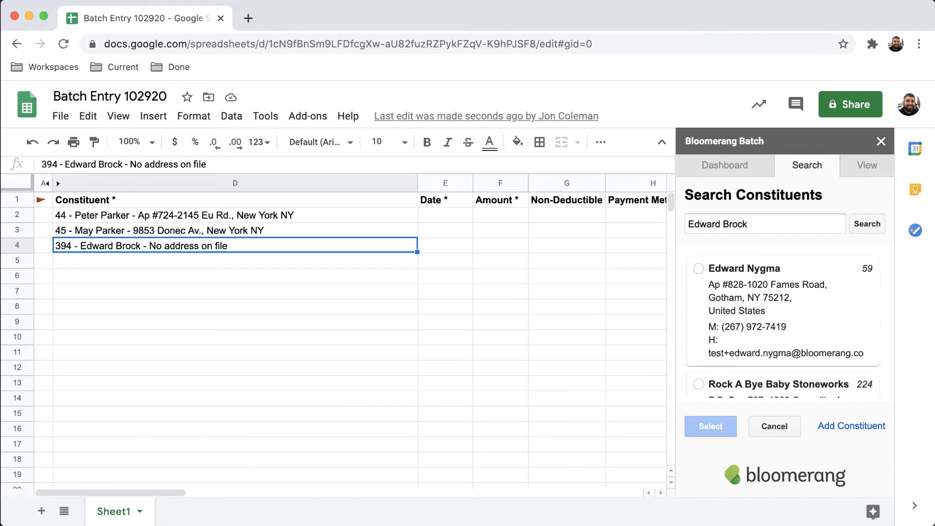
Step: Review the new constituent's details in the View tab, then return to the Dashboard
click(853, 170)
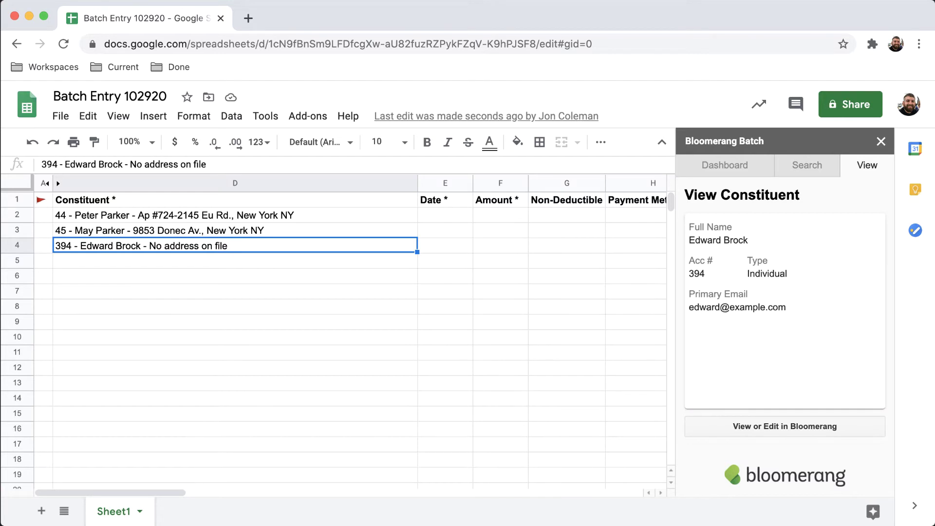
key(Down)
click(763, 176)
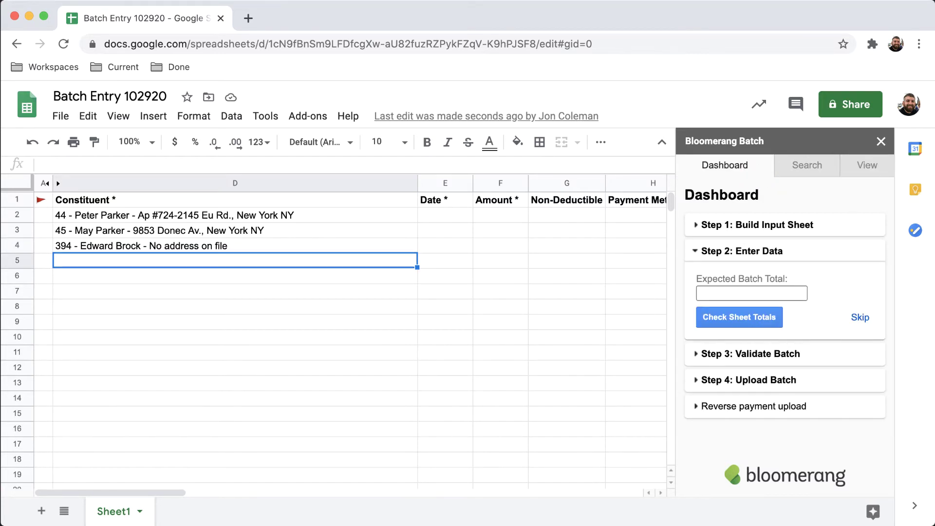
Step: Give the first donation a date of 10/29/2020 and an amount of 100
double_click(446, 212)
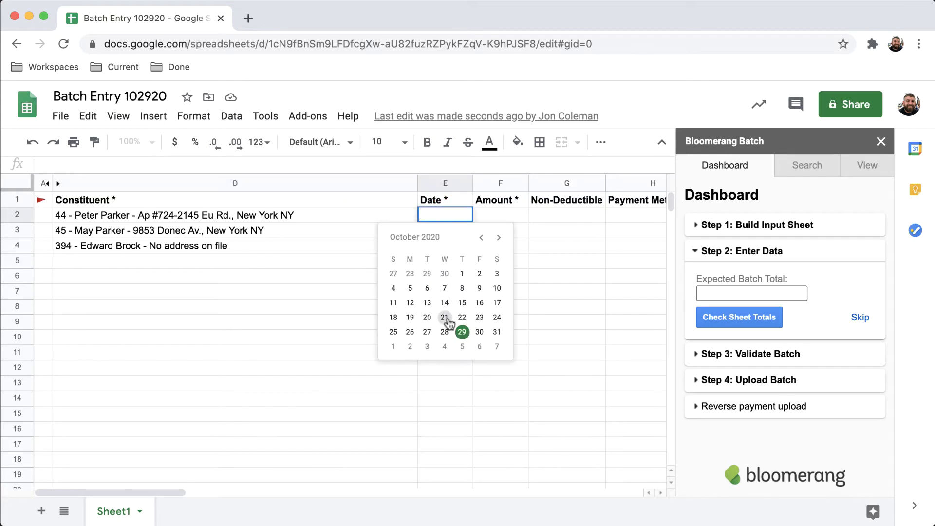
click(461, 330)
click(493, 215)
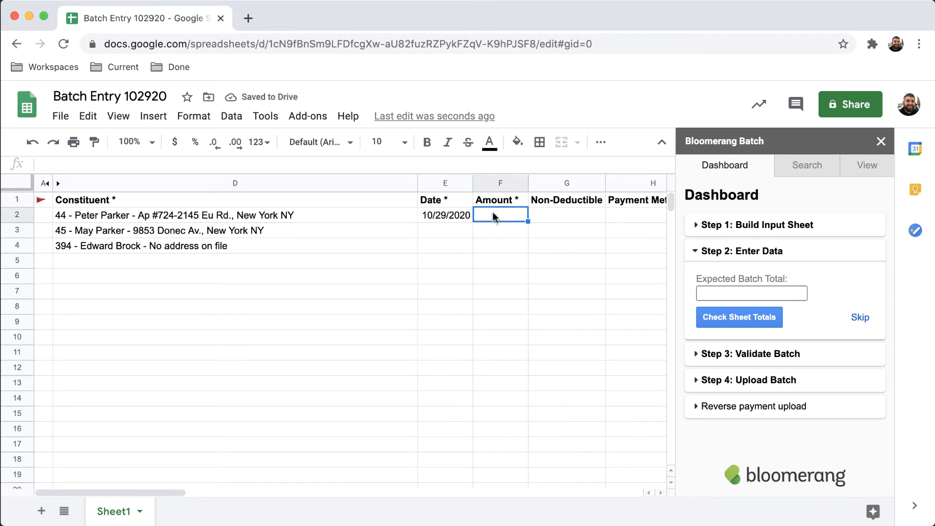
text(100)
key(Tab)
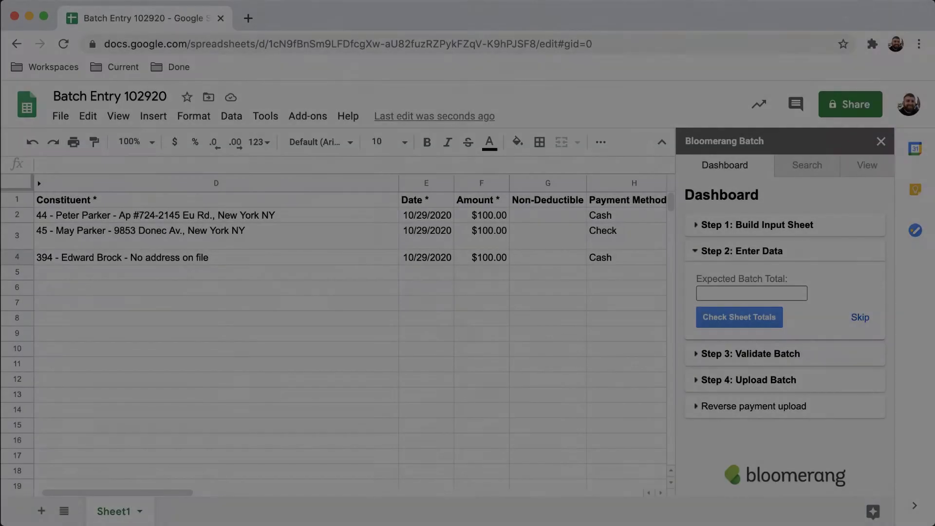
Step: Set the expected batch total to 400, change F4 to 200, and recheck totals
click(793, 294)
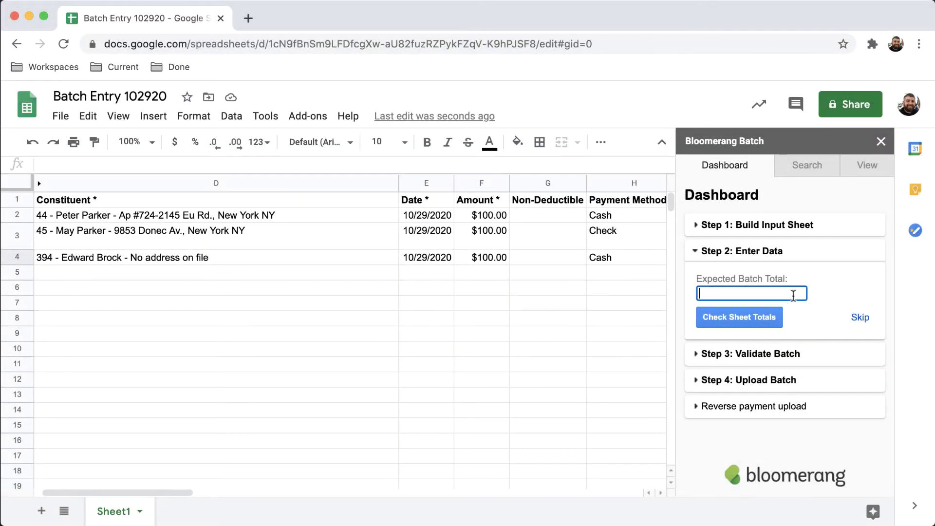
text(400)
click(768, 317)
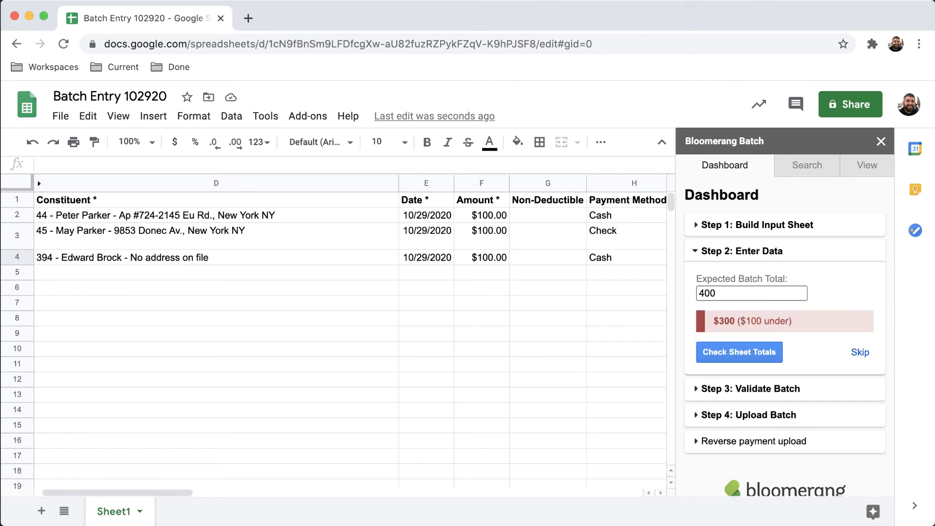
double_click(485, 259)
key(BackSpace)
key(BackSpace)
key(BackSpace)
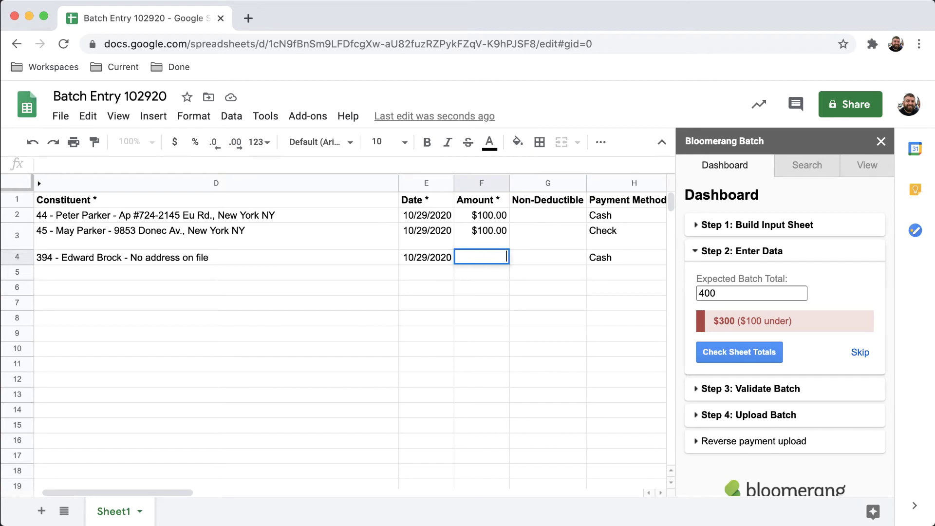
text(200)
key(Return)
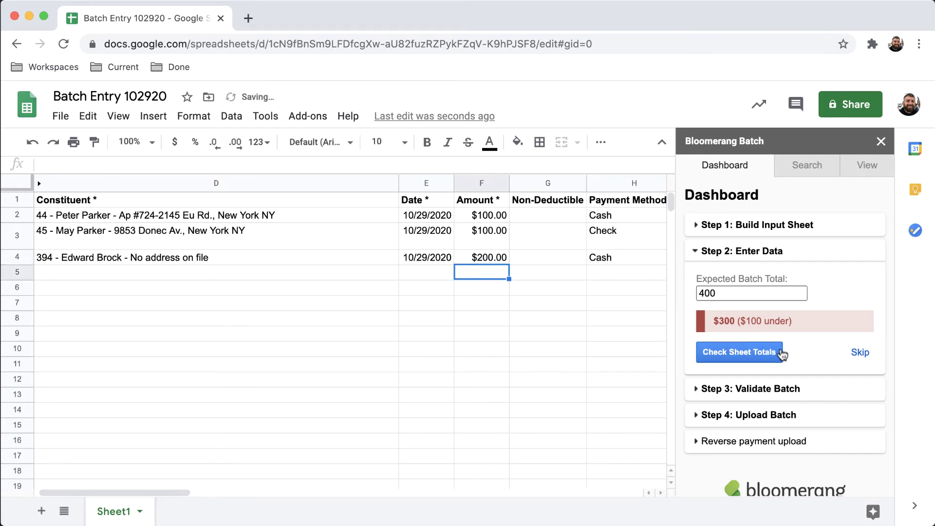
click(777, 351)
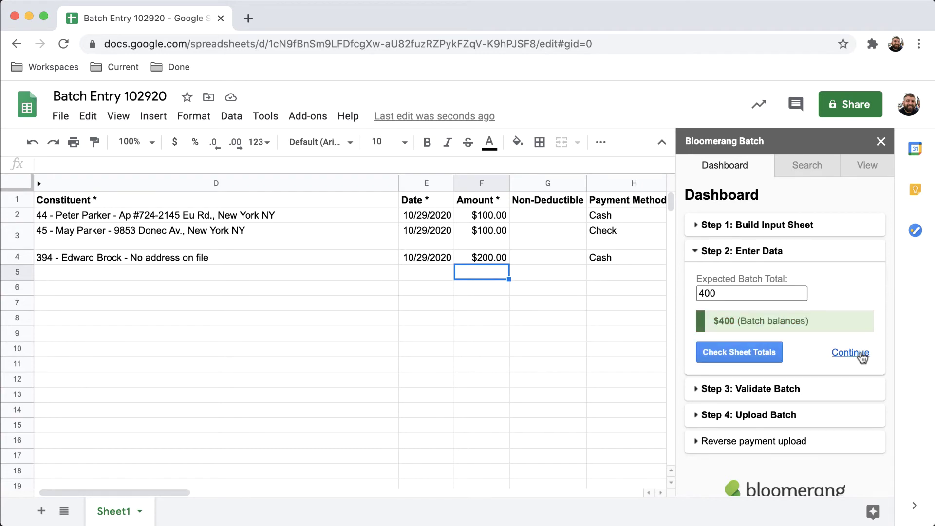
Step: Validate the batch data to find the failing row
click(860, 355)
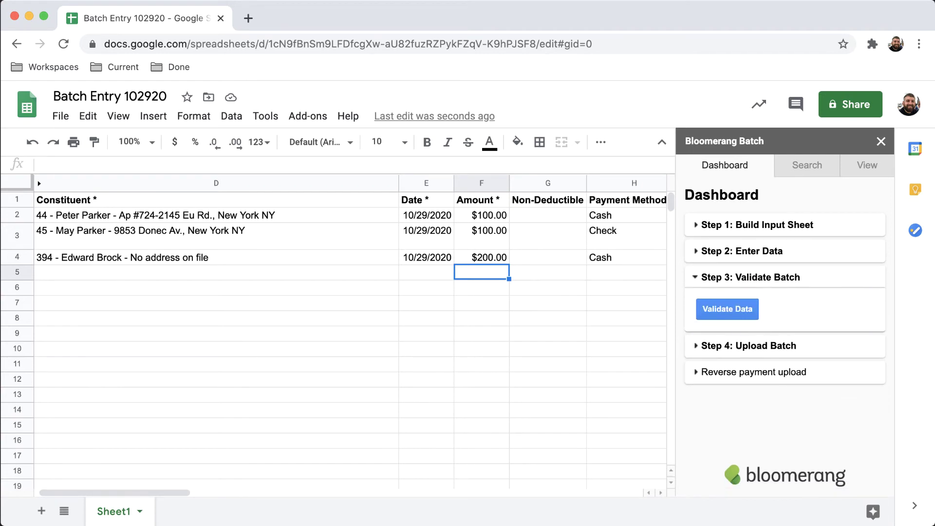
click(727, 319)
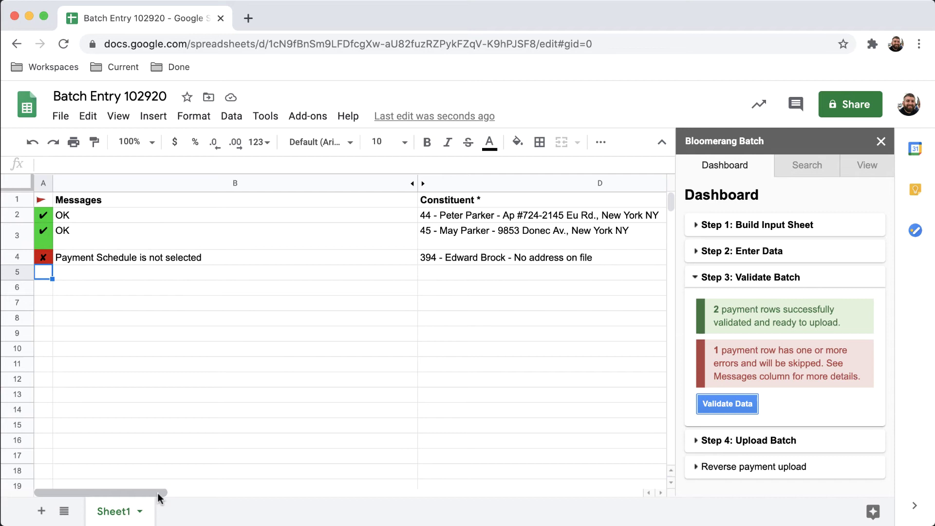
drag(159, 495, 351, 502)
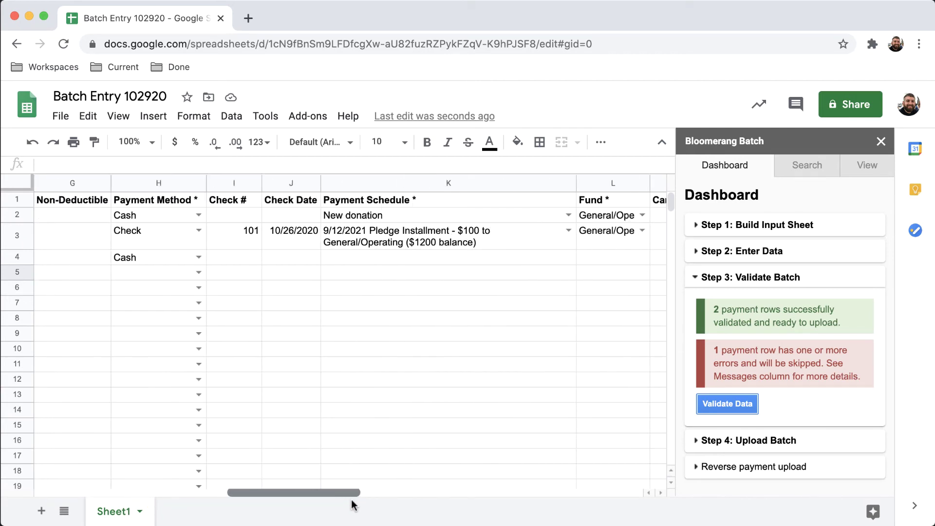
Step: Set row 4's schedule to New donation and fund to General/Operating, then revalidate
click(560, 258)
text(New donation)
key(Tab)
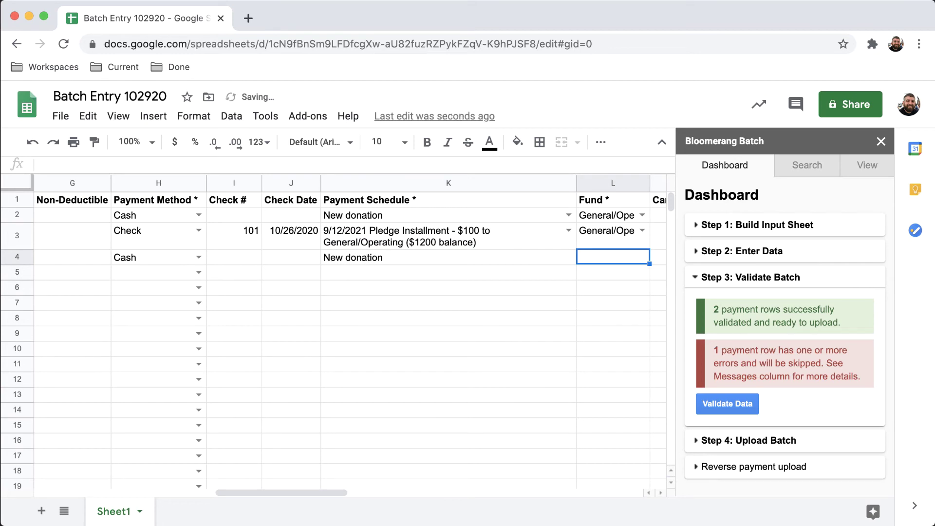
text(General/Operating)
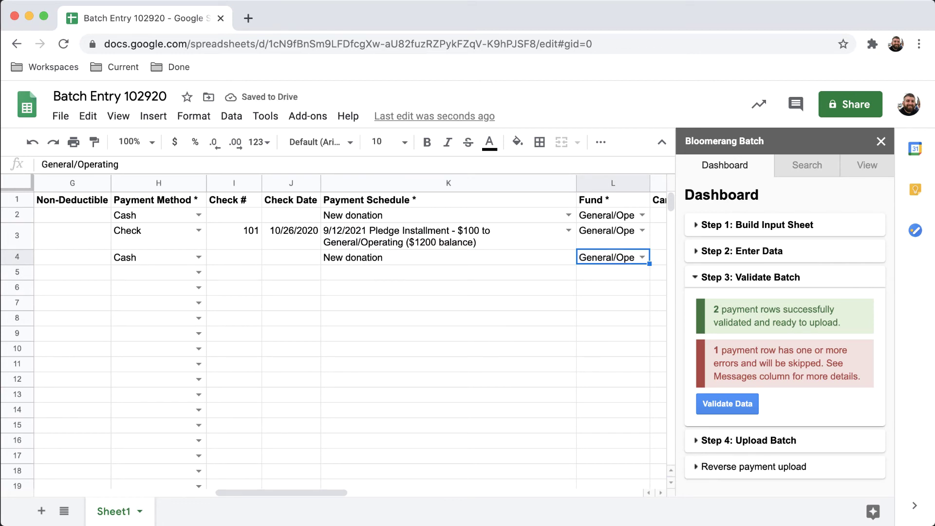
click(750, 406)
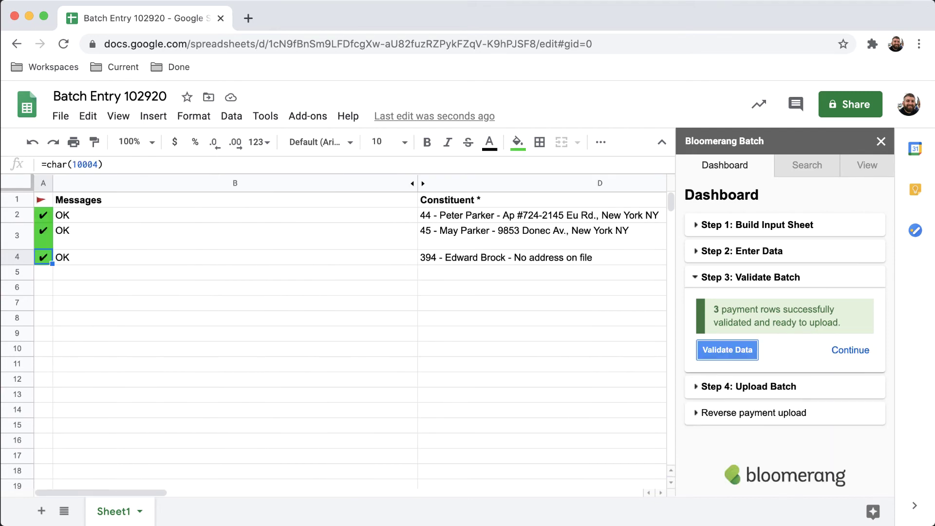
click(858, 350)
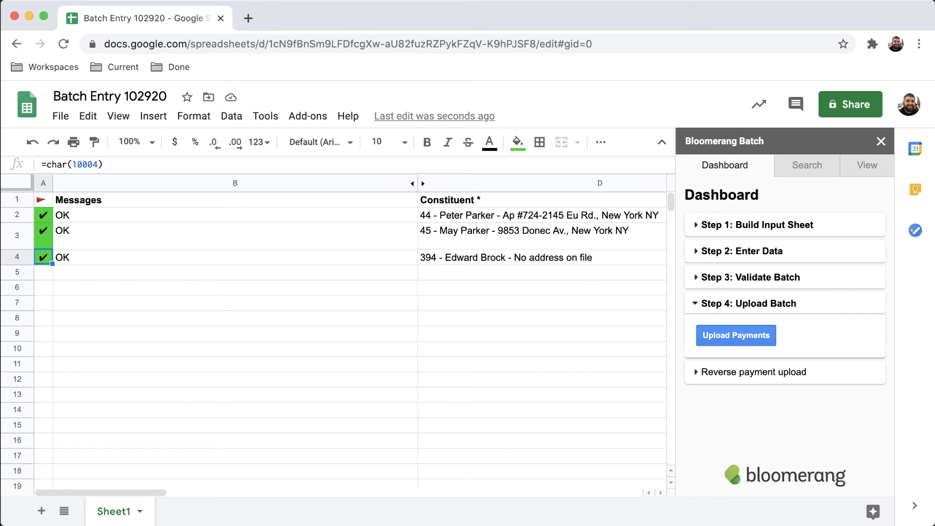
Step: Upload the three validated payments to Bloomerang
click(769, 337)
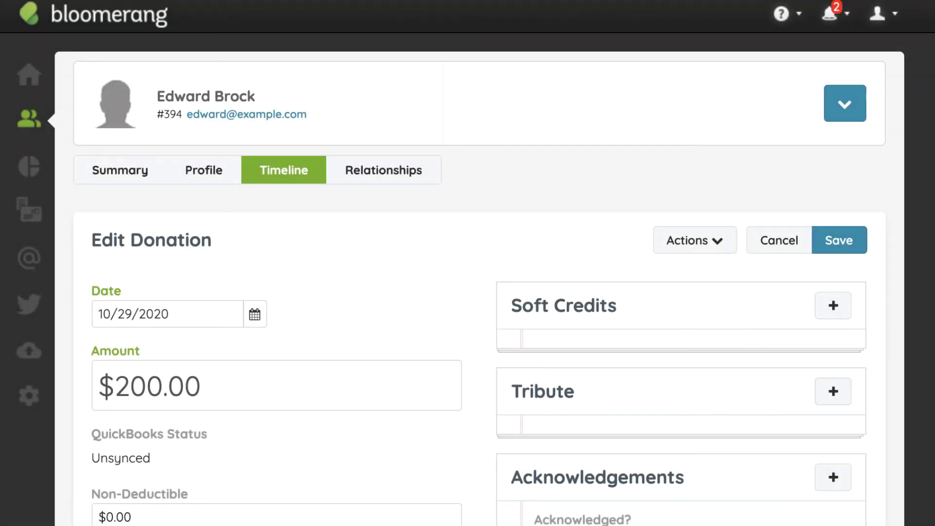
scroll(480, 280, down, 8)
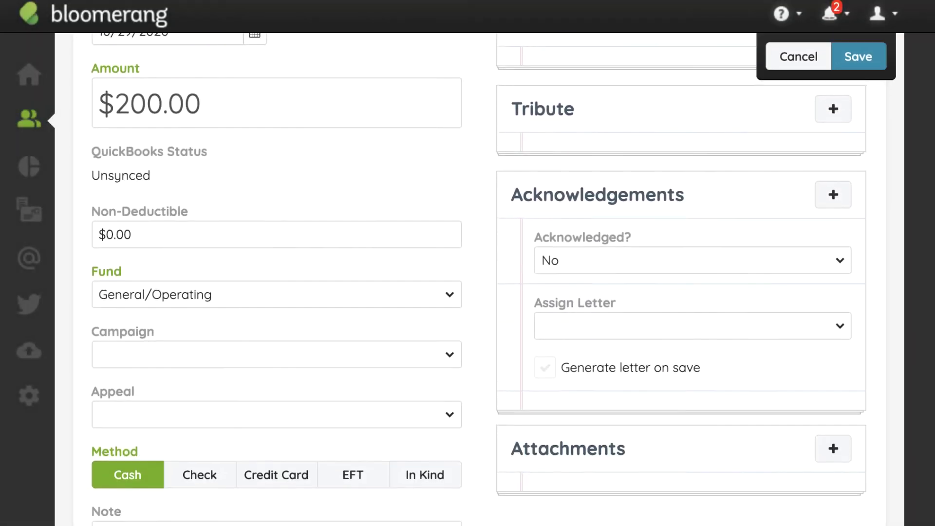
scroll(479, 280, down, 3)
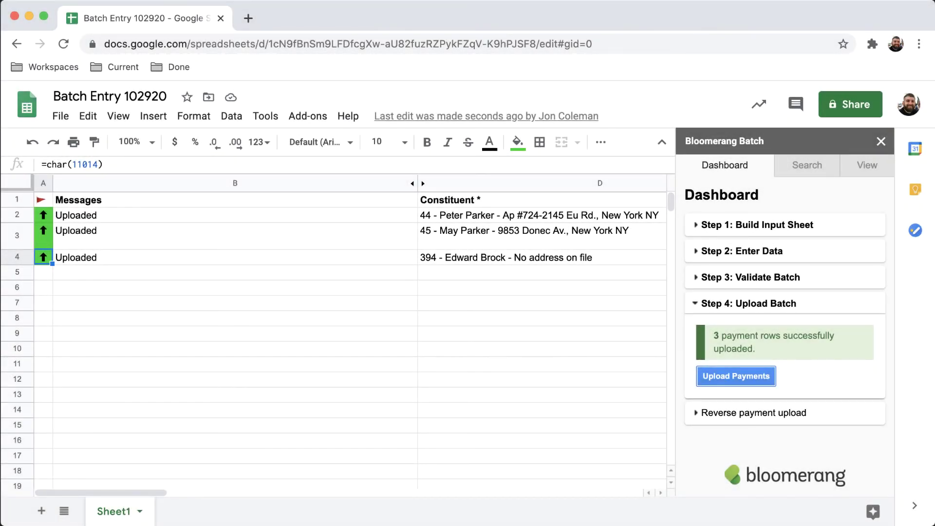
Step: Delete all the uploaded payments via Reverse payment upload and confirm the warning
click(867, 414)
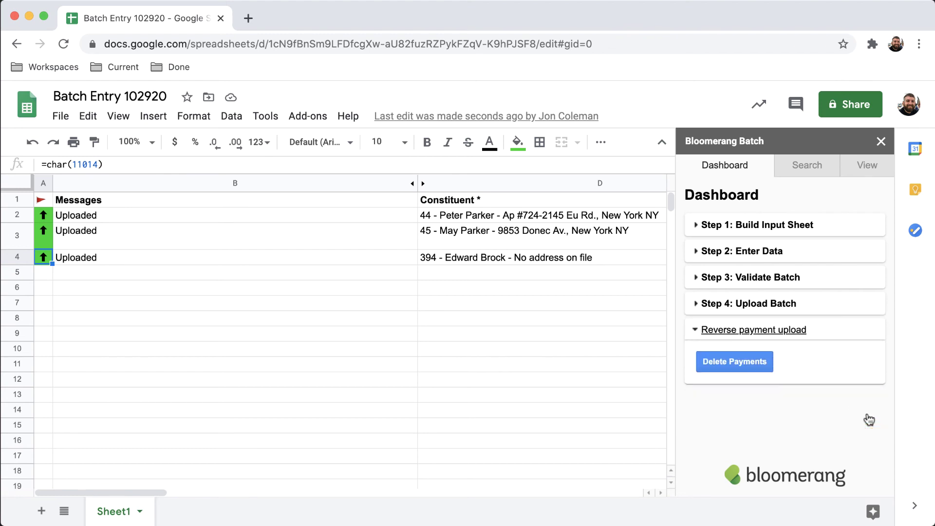
click(755, 377)
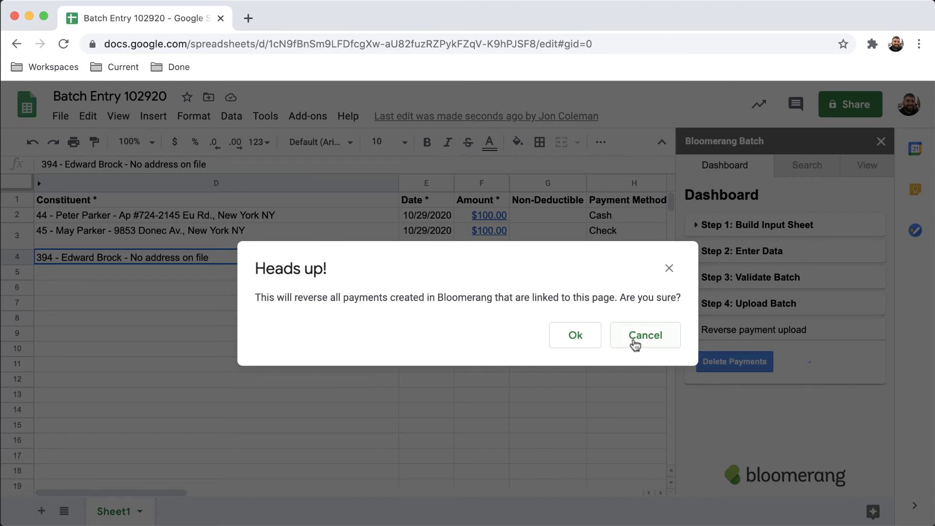
click(576, 337)
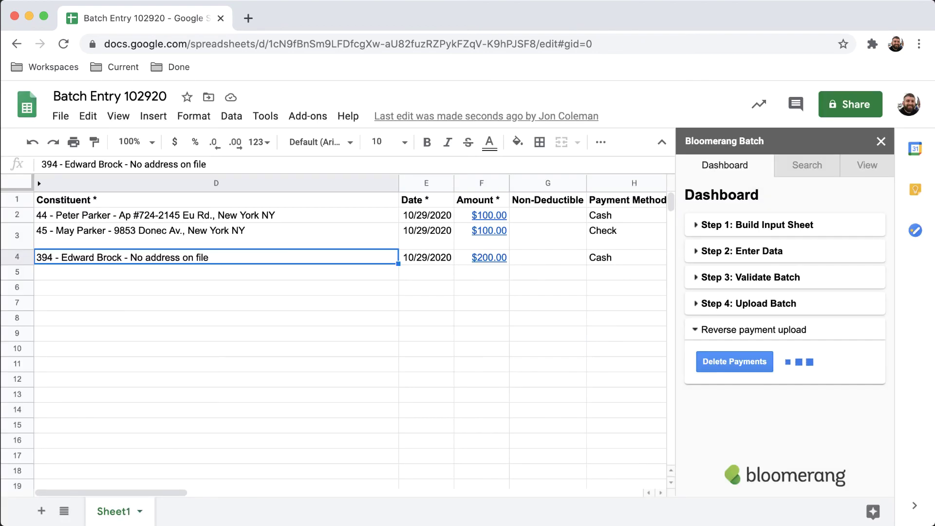